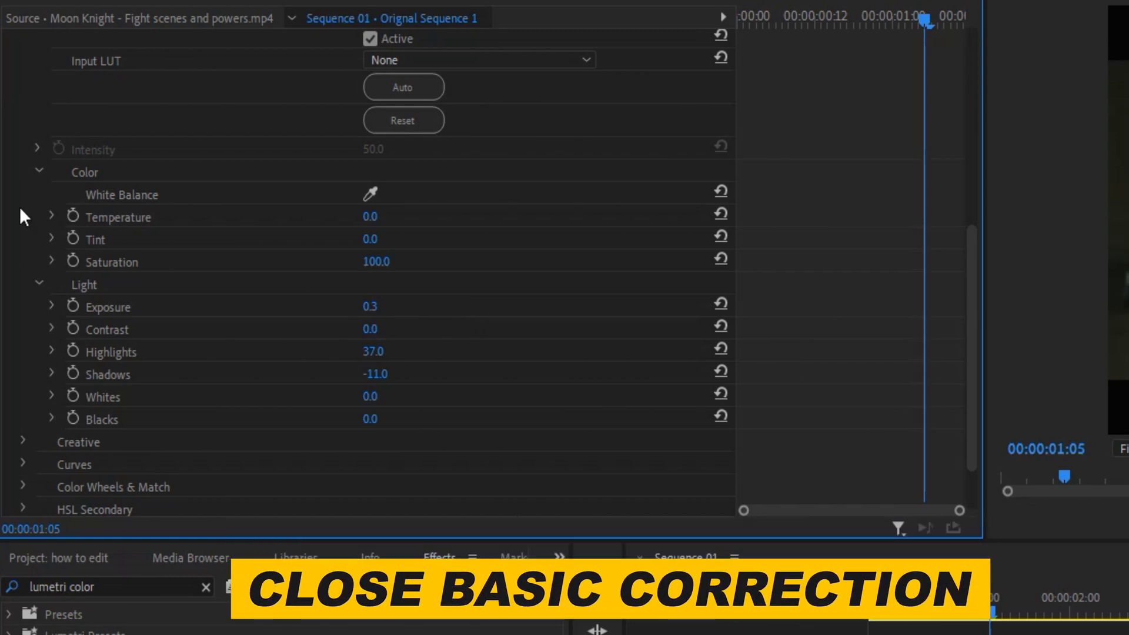
Set Sharpen to 100 in the Creative adjustments of the first clip's Lumetri Color effect, collapsing Basic Correction and Adjustments.
scroll(20, 194, up, 1)
click(22, 60)
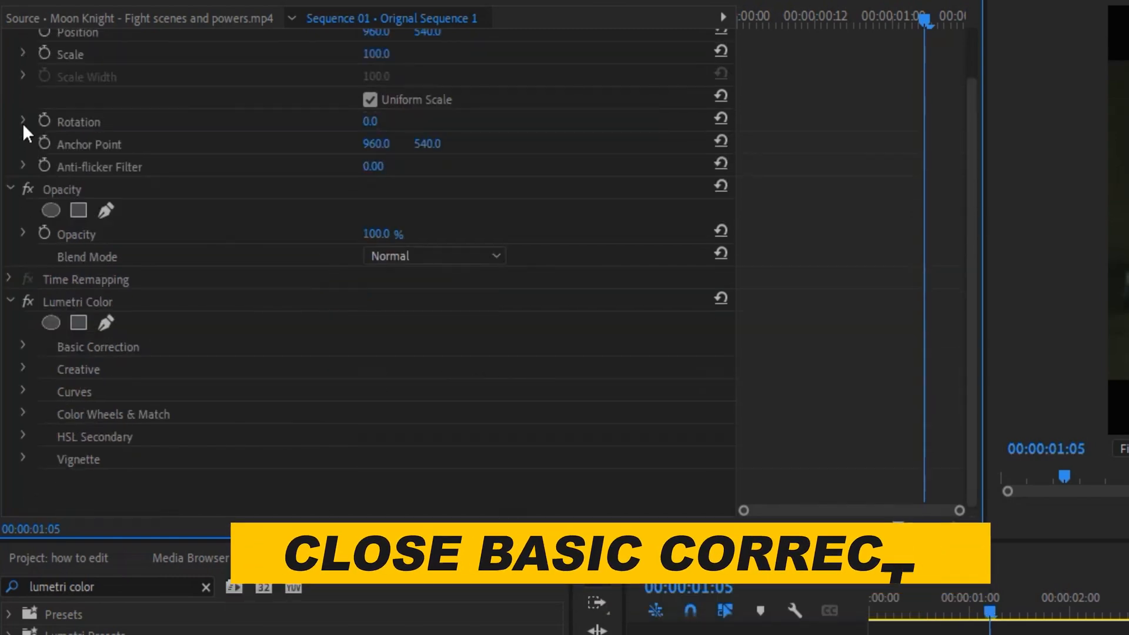
click(25, 367)
scroll(53, 378, down, 4)
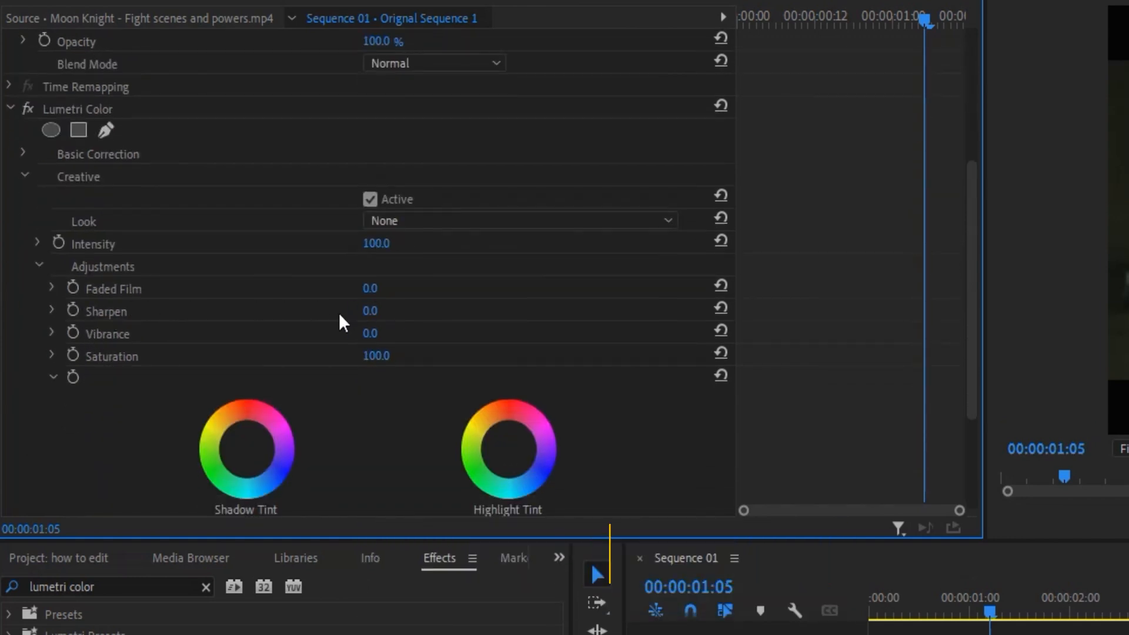
drag(372, 311, 392, 313)
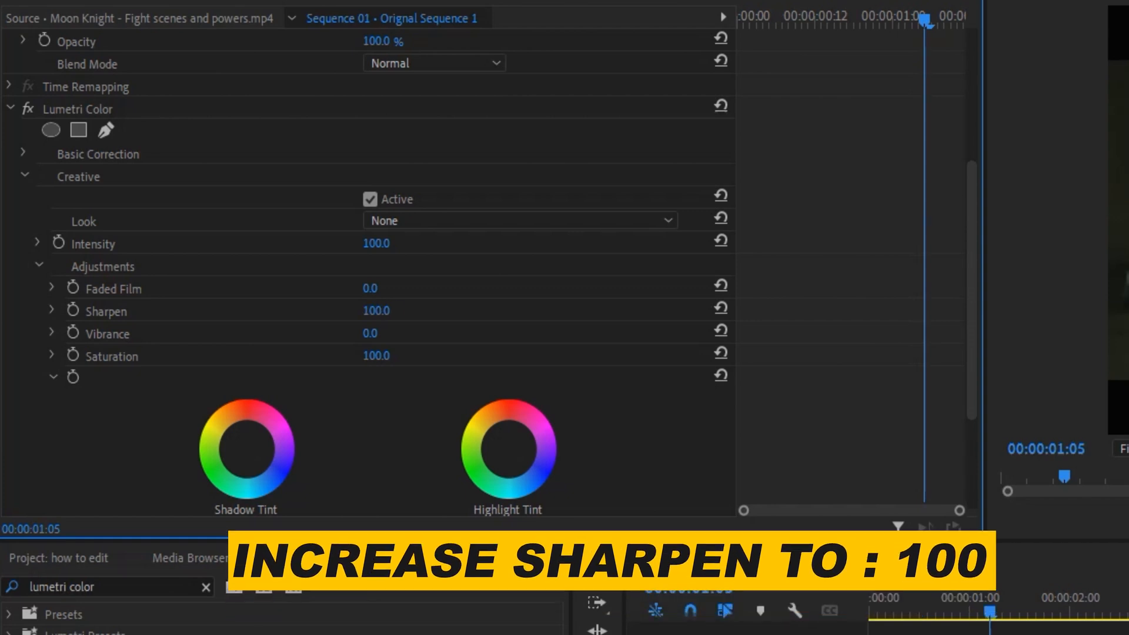
click(36, 268)
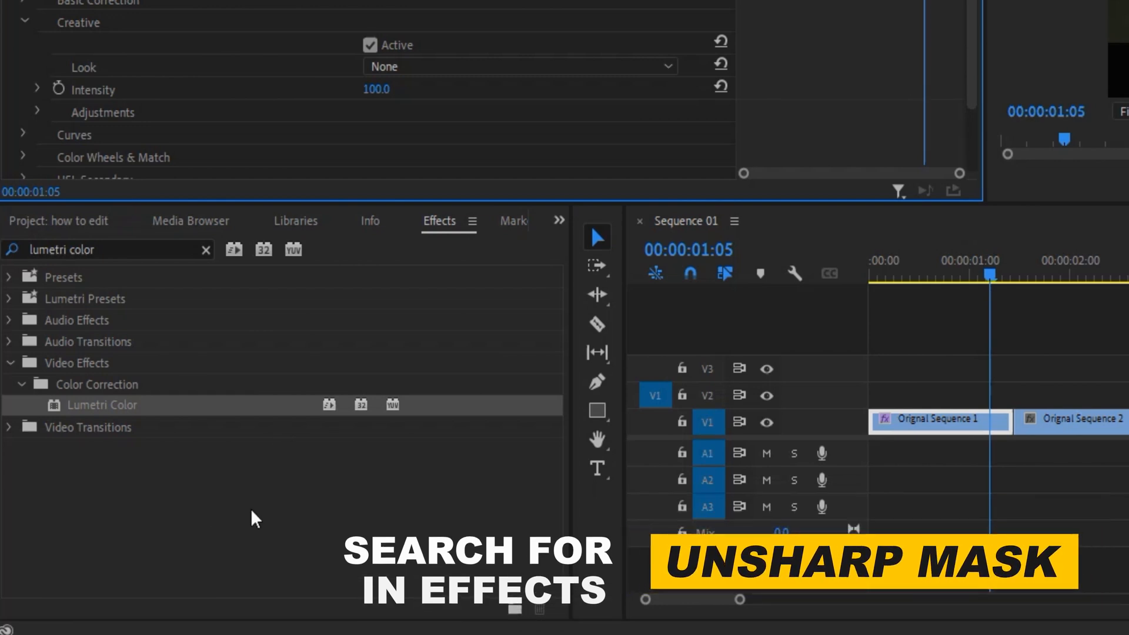
Search the effects for "unsharp mask" and apply the Blur & Sharpen Unsharp Mask to the Orignal Sequence 1 clip.
click(206, 251)
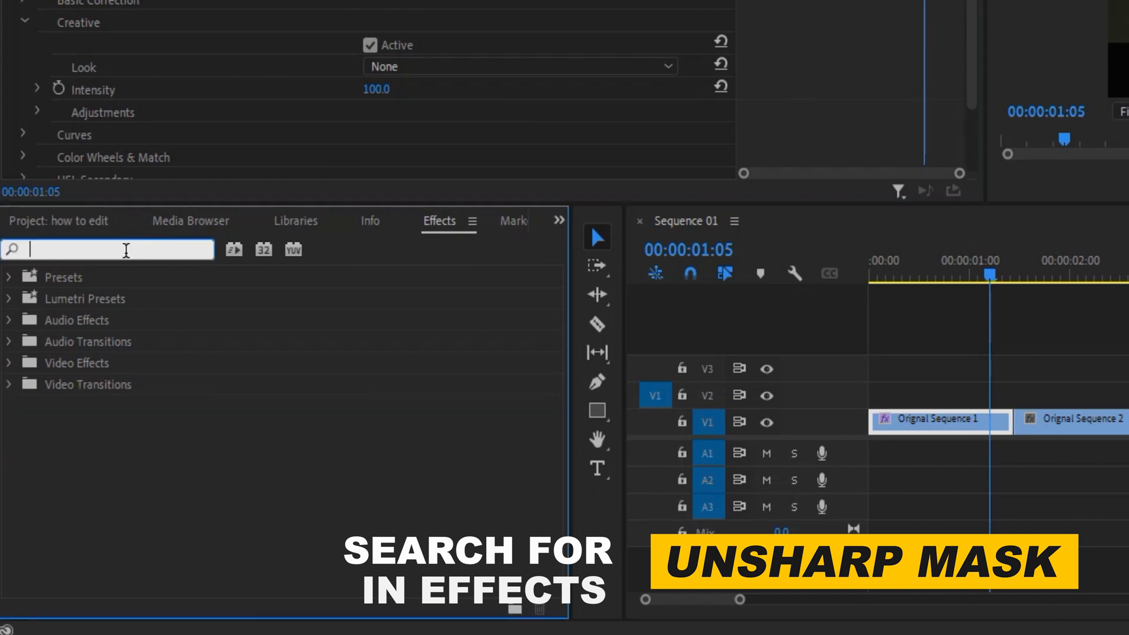
text(uns)
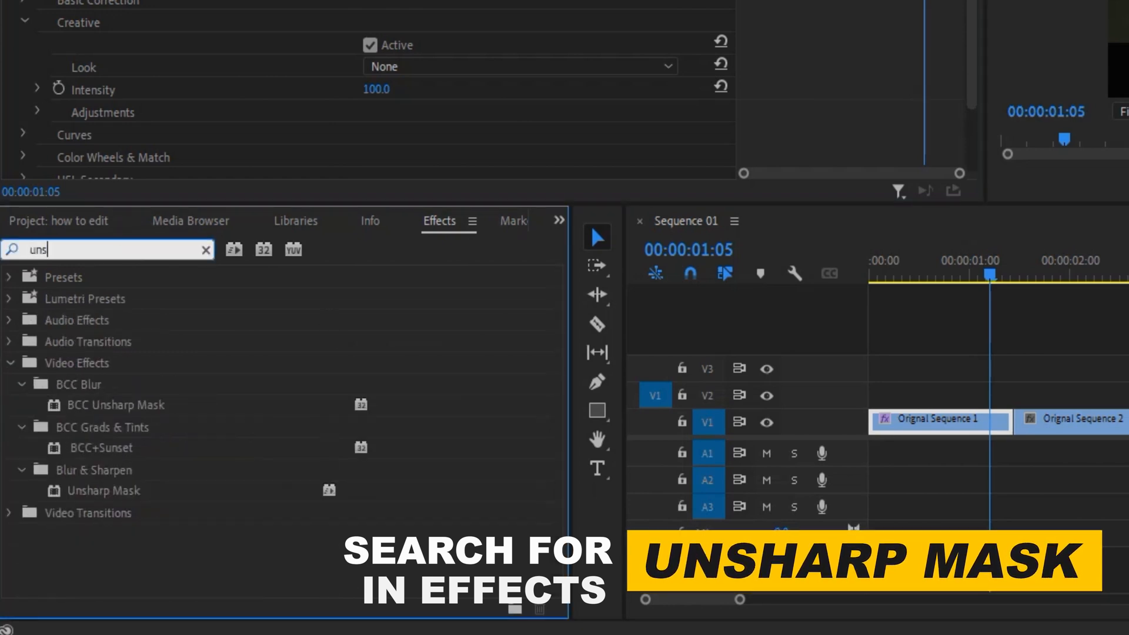
text(harp )
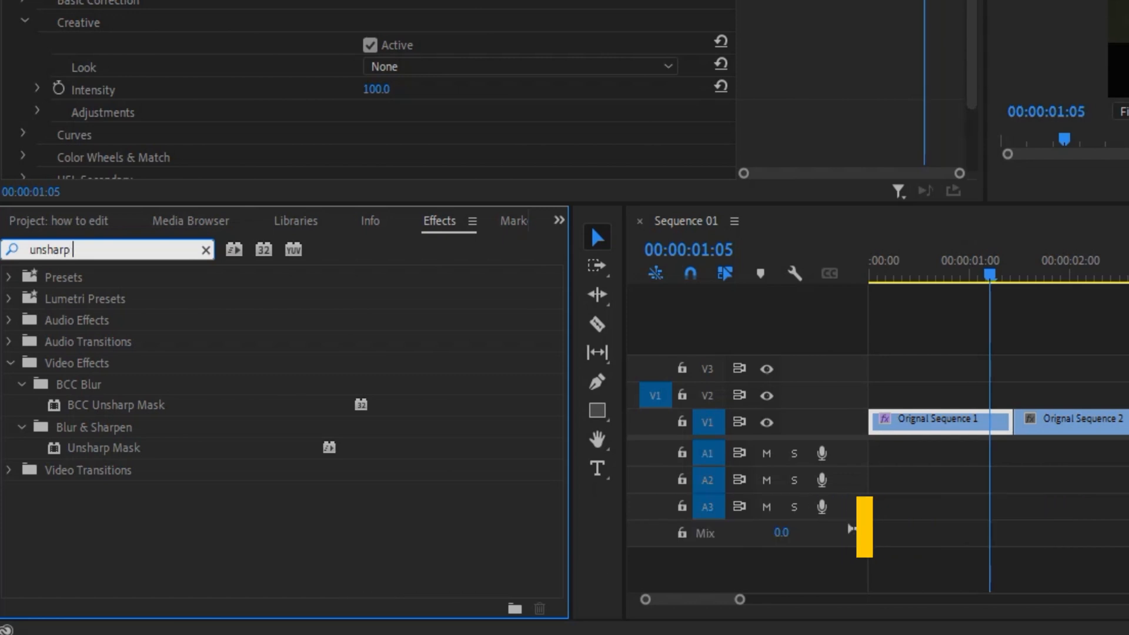
text(mask)
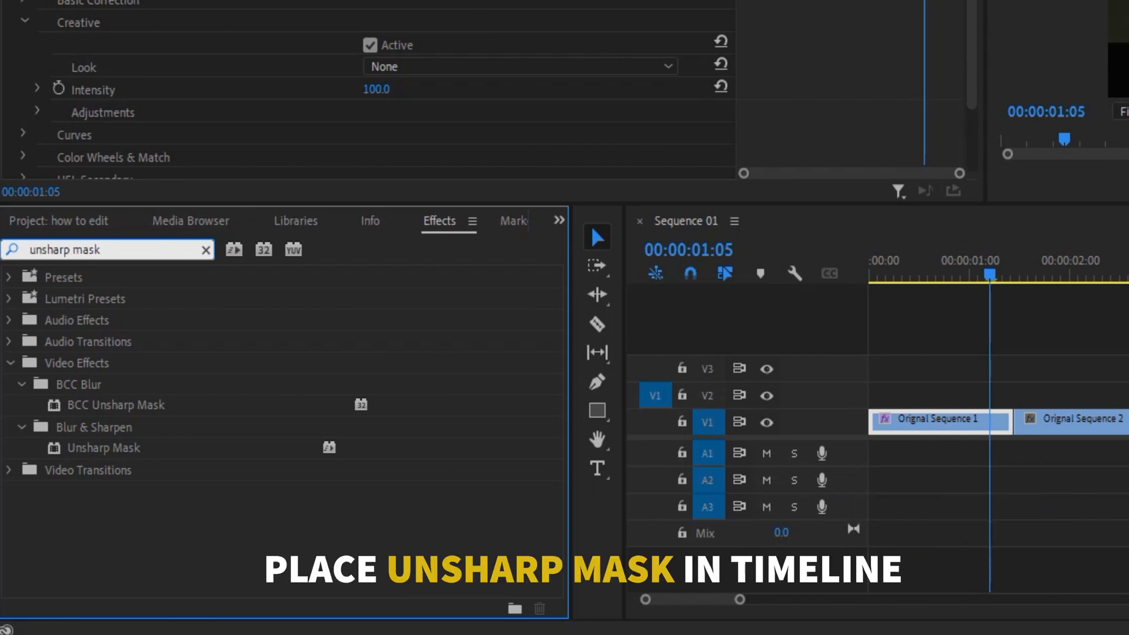
click(106, 449)
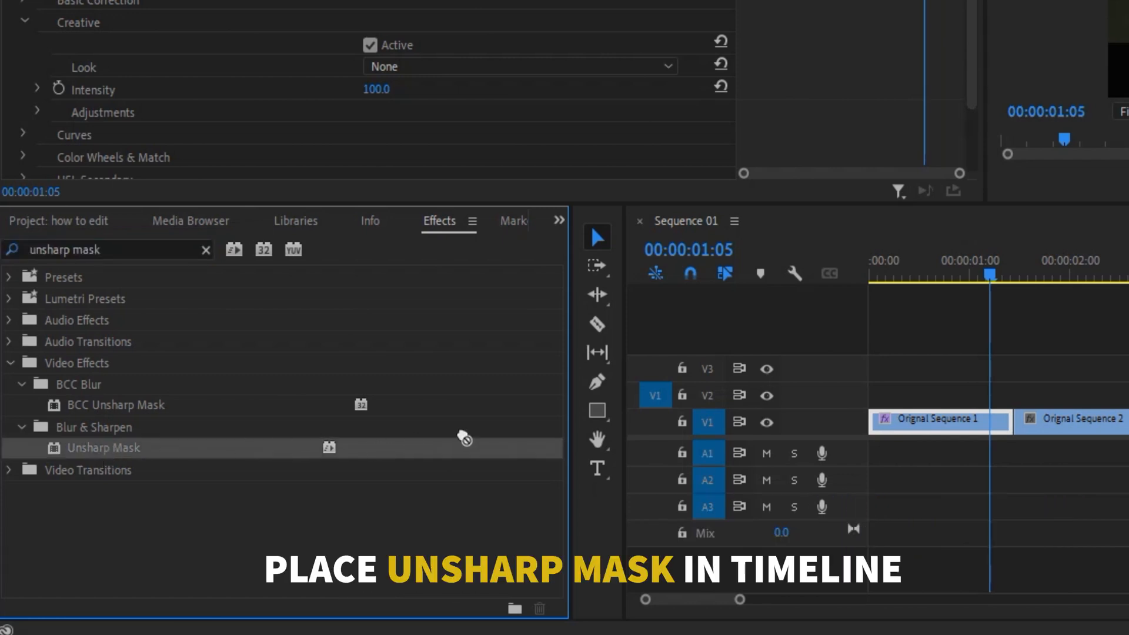
drag(875, 403, 925, 434)
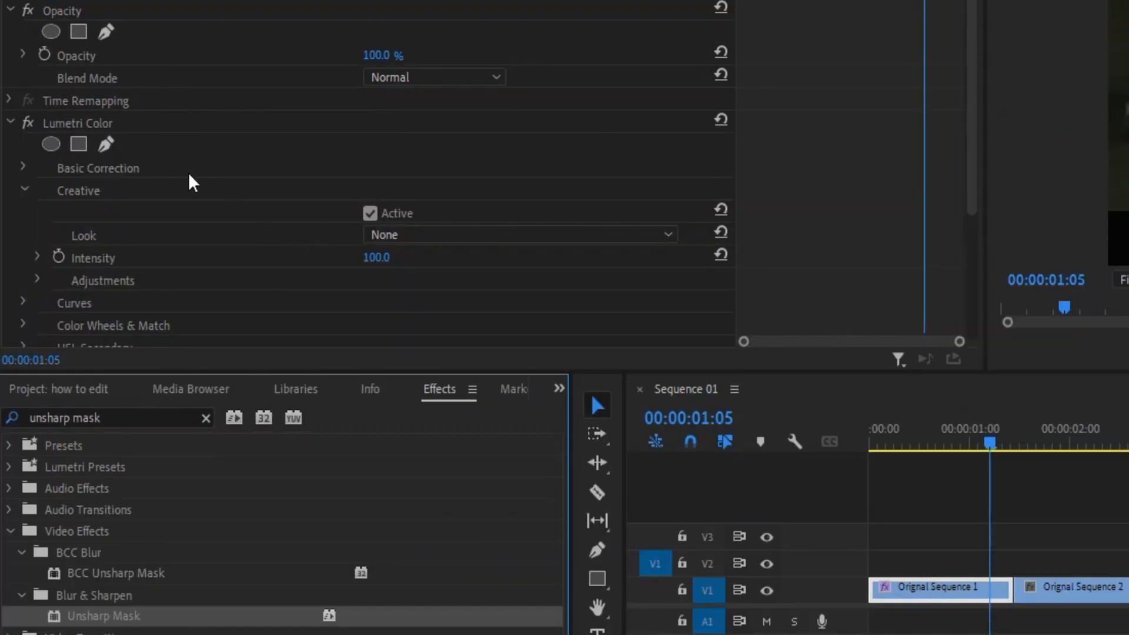
Collapse the Lumetri Color effect and set the Unsharp Mask radius to 30 and amount to 60.
click(8, 121)
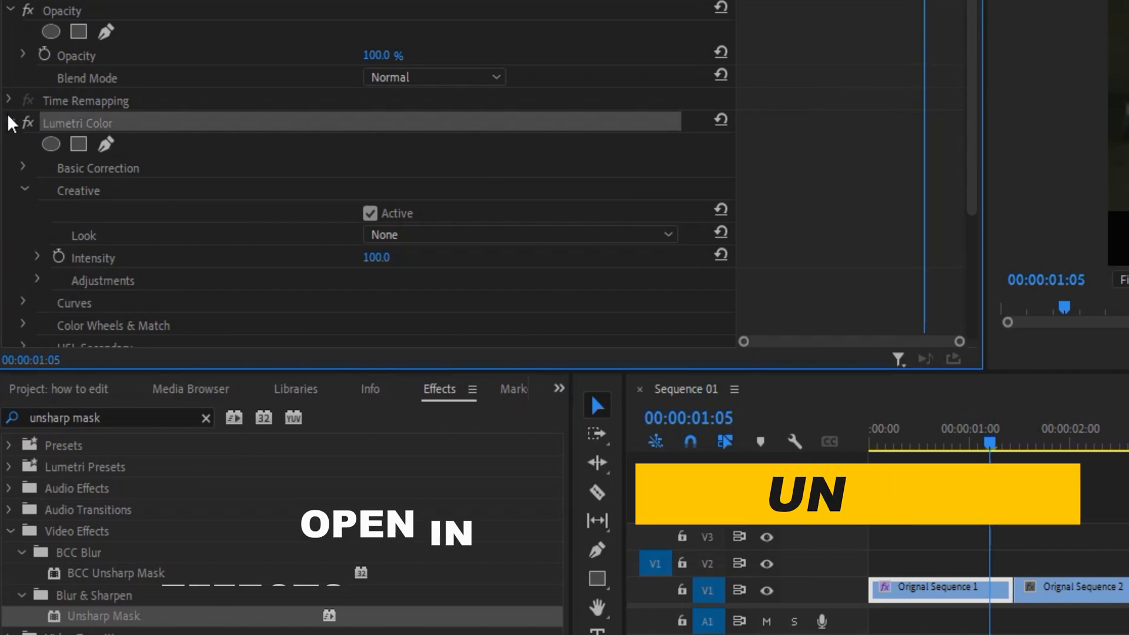
click(11, 122)
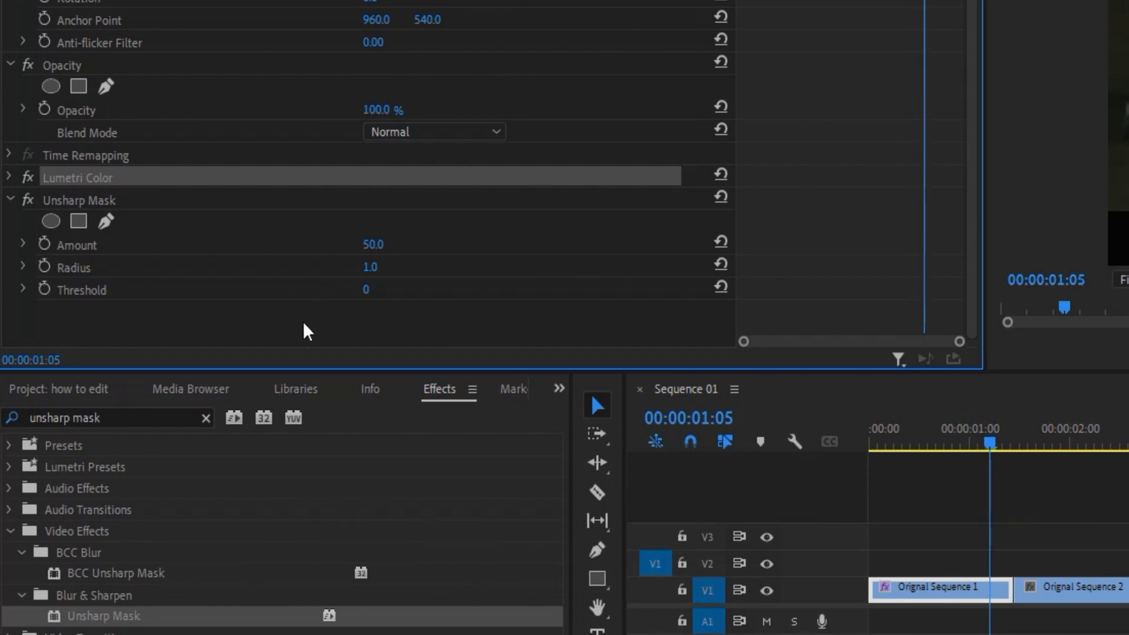
drag(370, 267, 393, 267)
drag(372, 244, 386, 244)
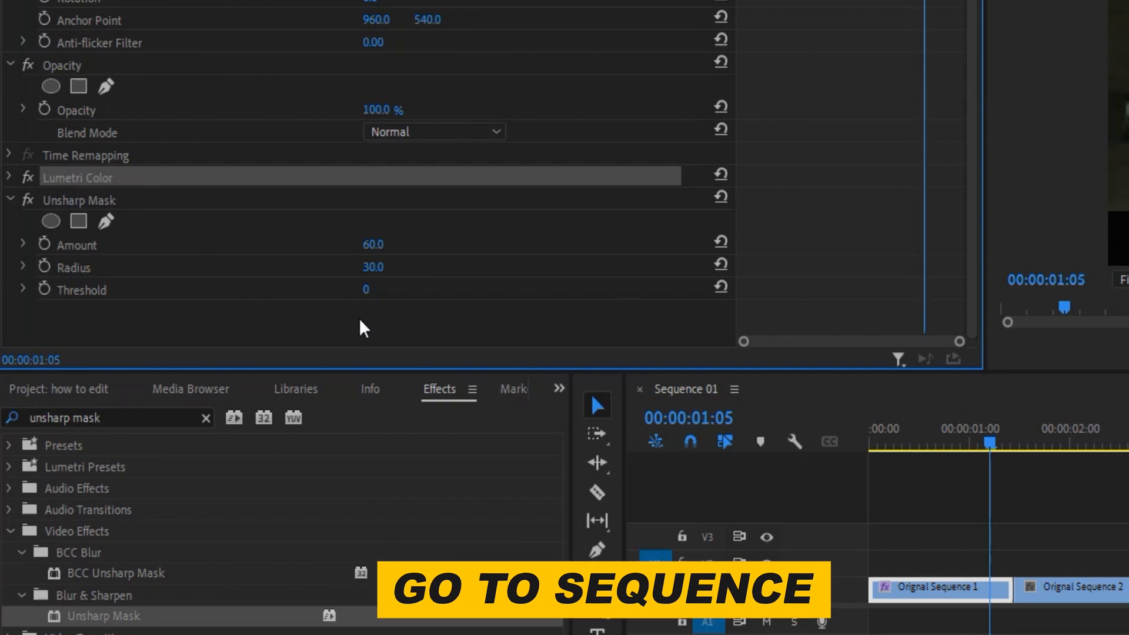
Render the sequence In to Out and export it as Sequence 01.mp4 in H.264 with the Match Source - Adaptive High Bitrate preset.
click(103, 10)
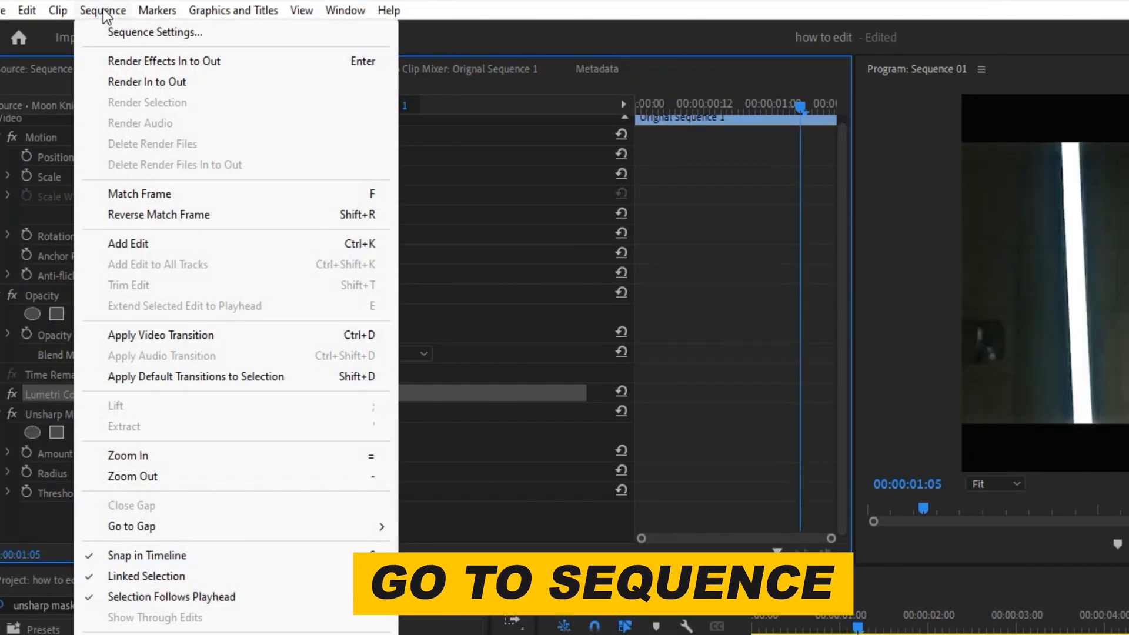
click(142, 83)
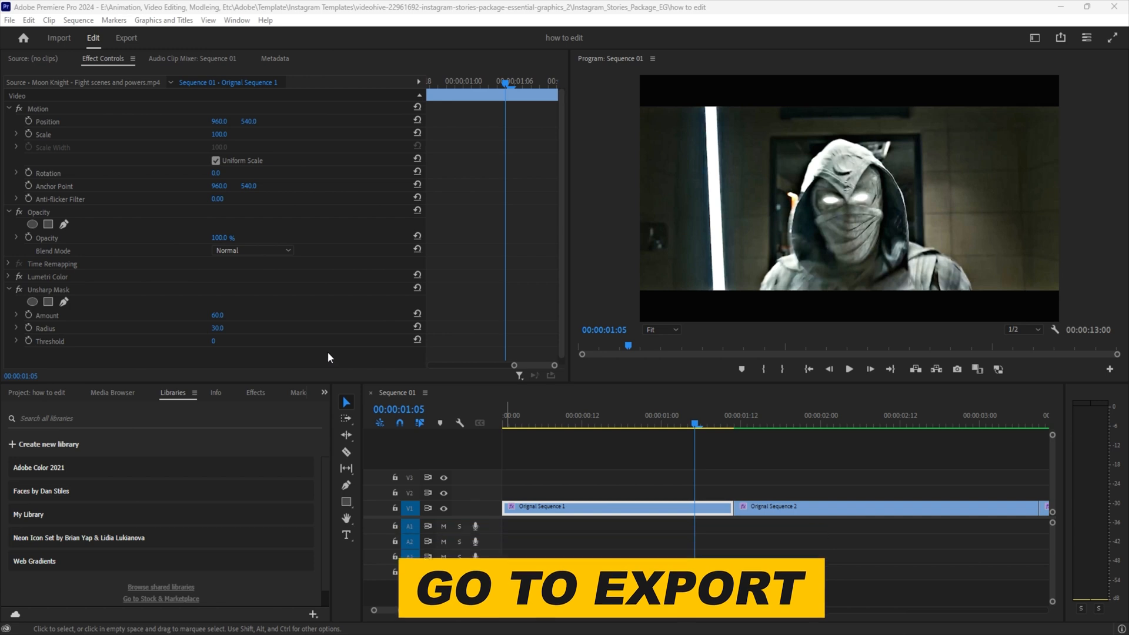
click(132, 37)
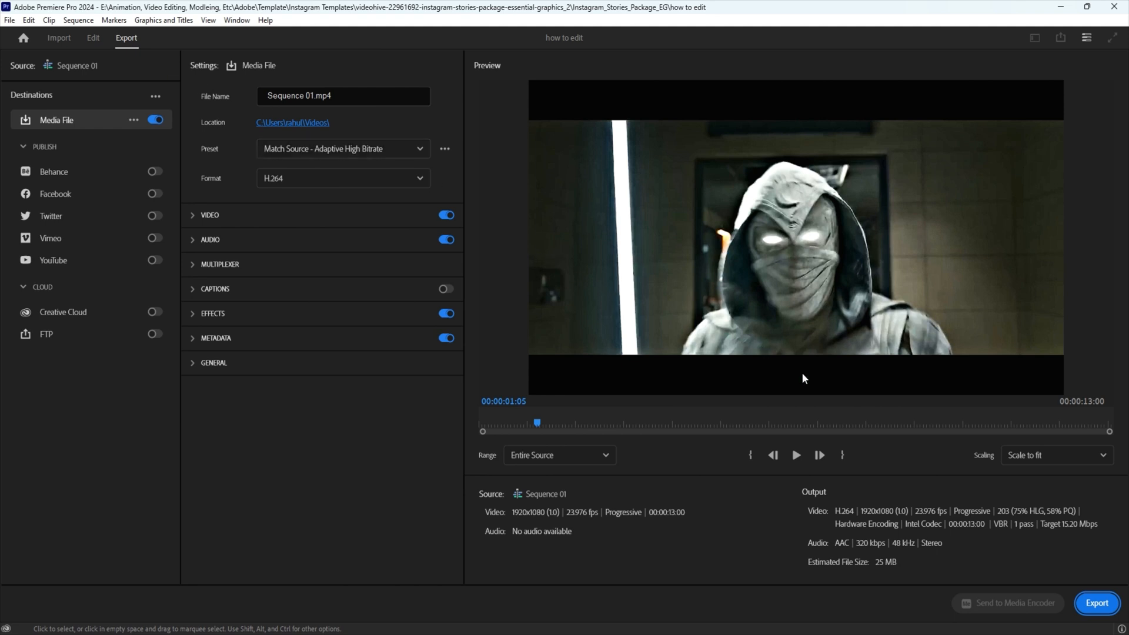
click(1095, 603)
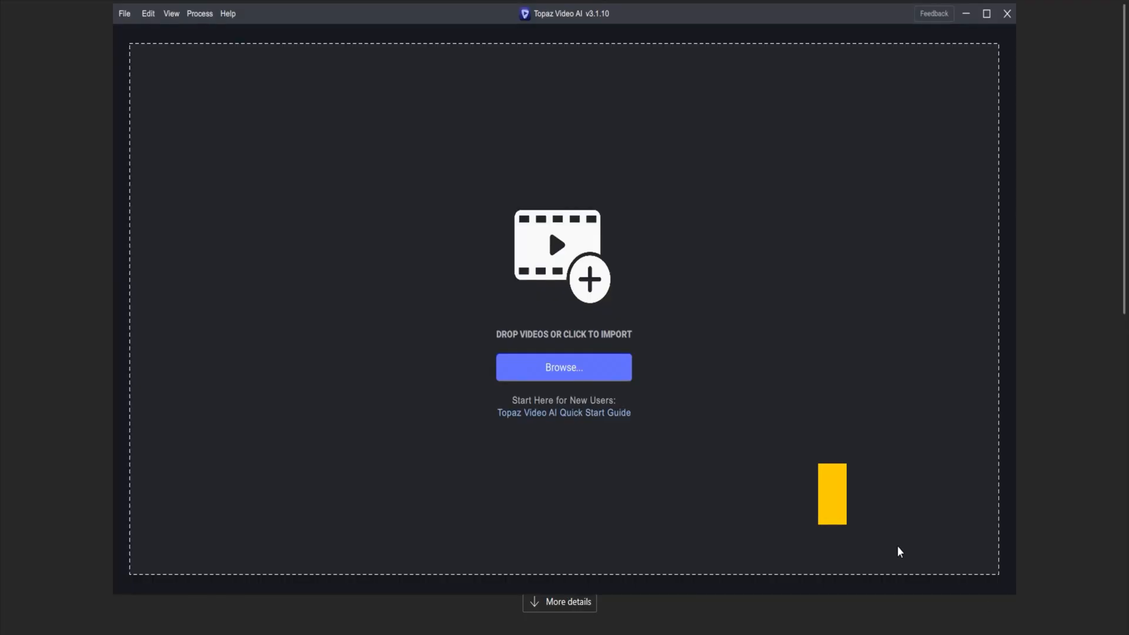
Import the exported "Premiere Pro Project" video from the Project folder into Topaz Video AI.
click(597, 361)
click(321, 133)
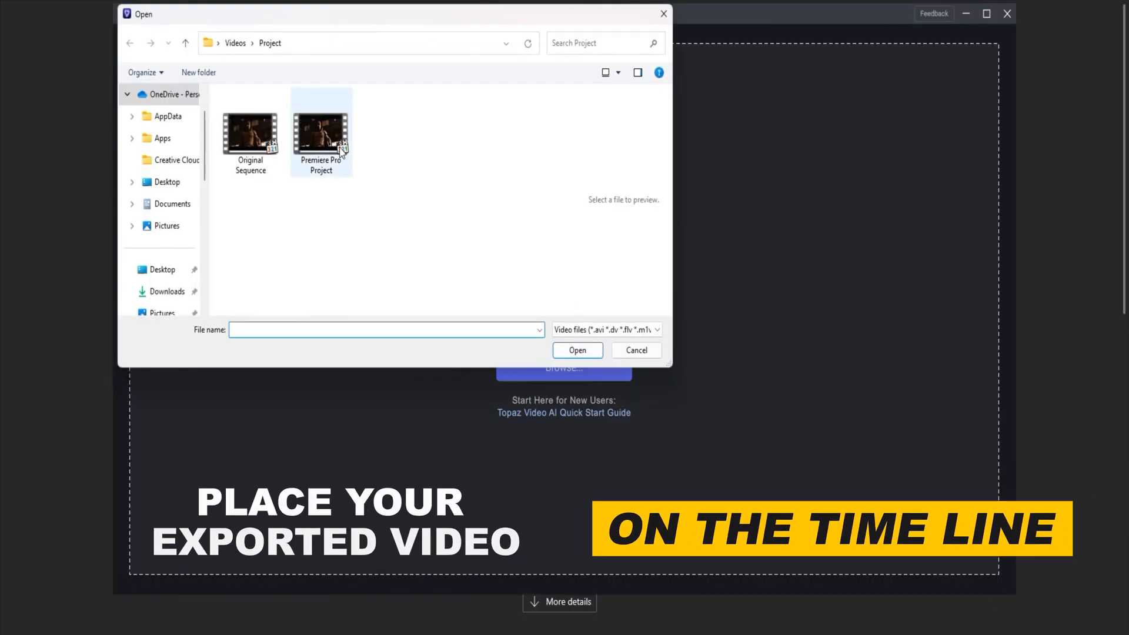
click(574, 351)
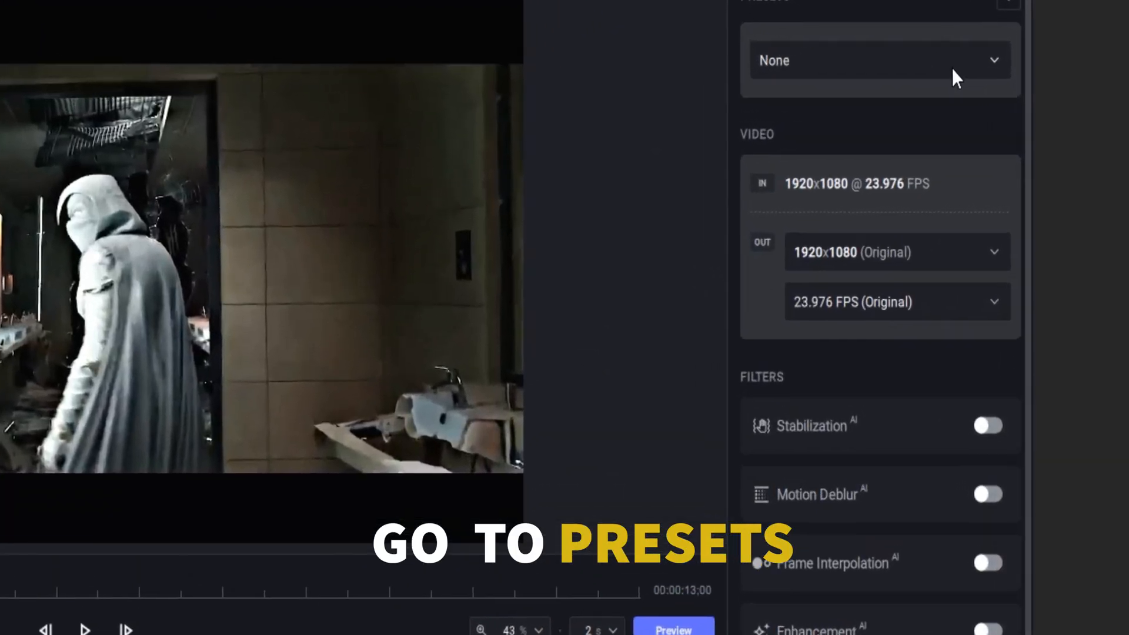
Apply the Upscale to 4K preset and switch the Enhancement parameters to Manual.
click(970, 75)
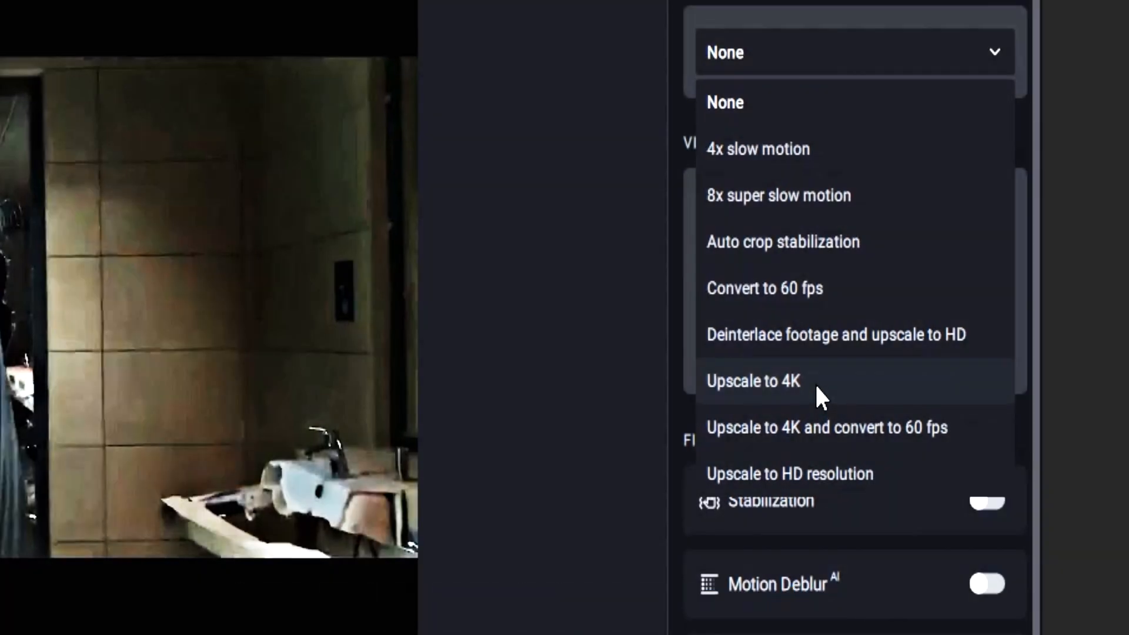
click(813, 383)
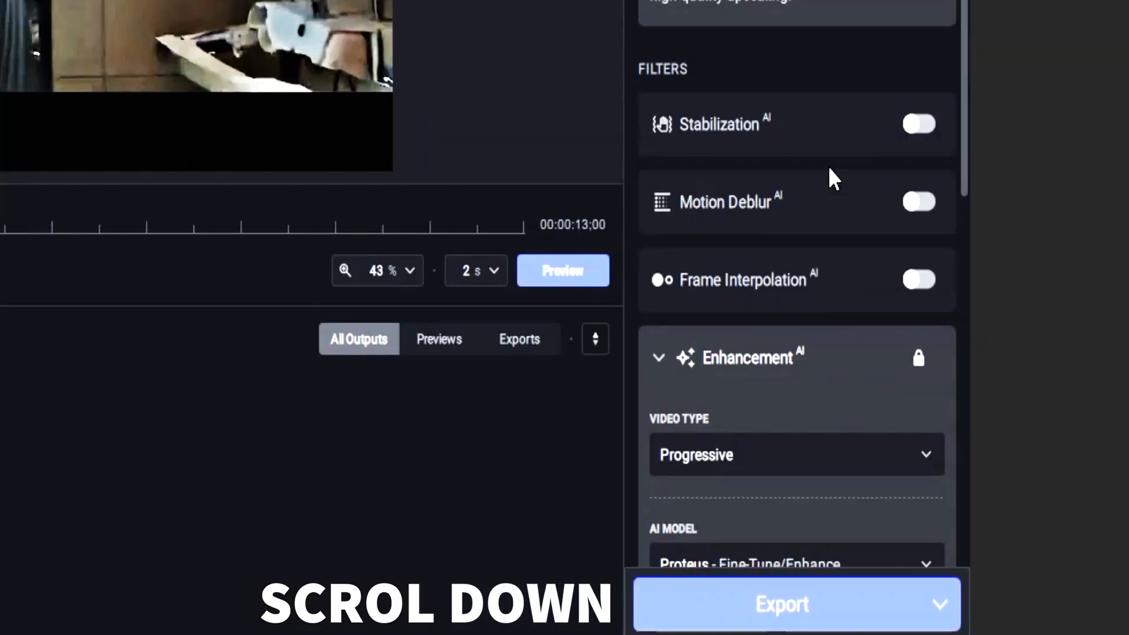
scroll(829, 170, down, 8)
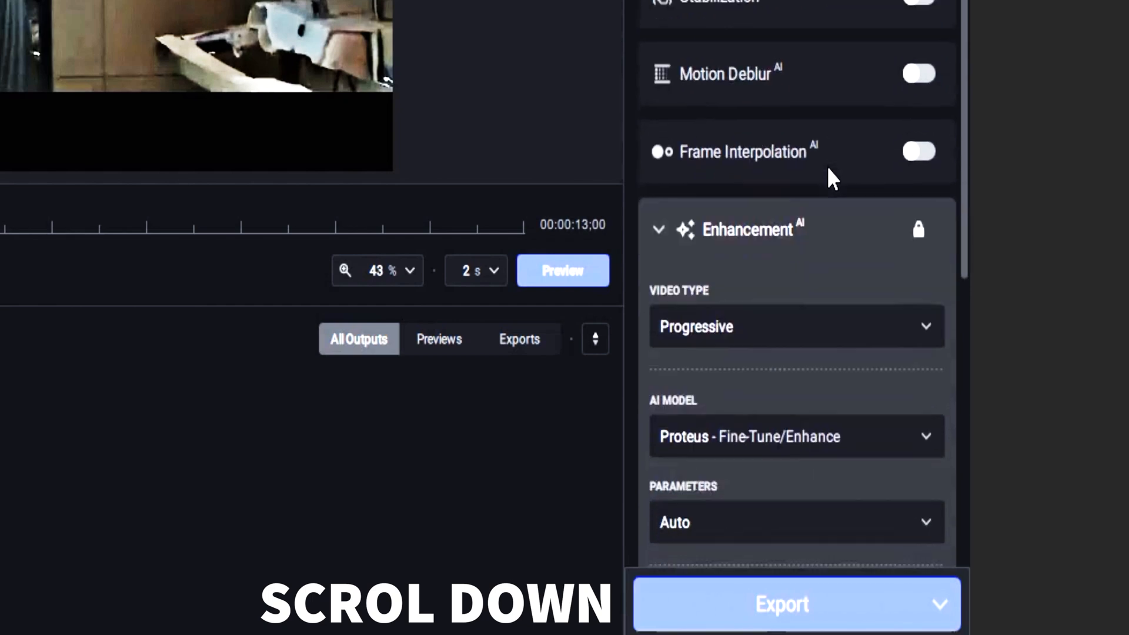
scroll(873, 98, down, 2)
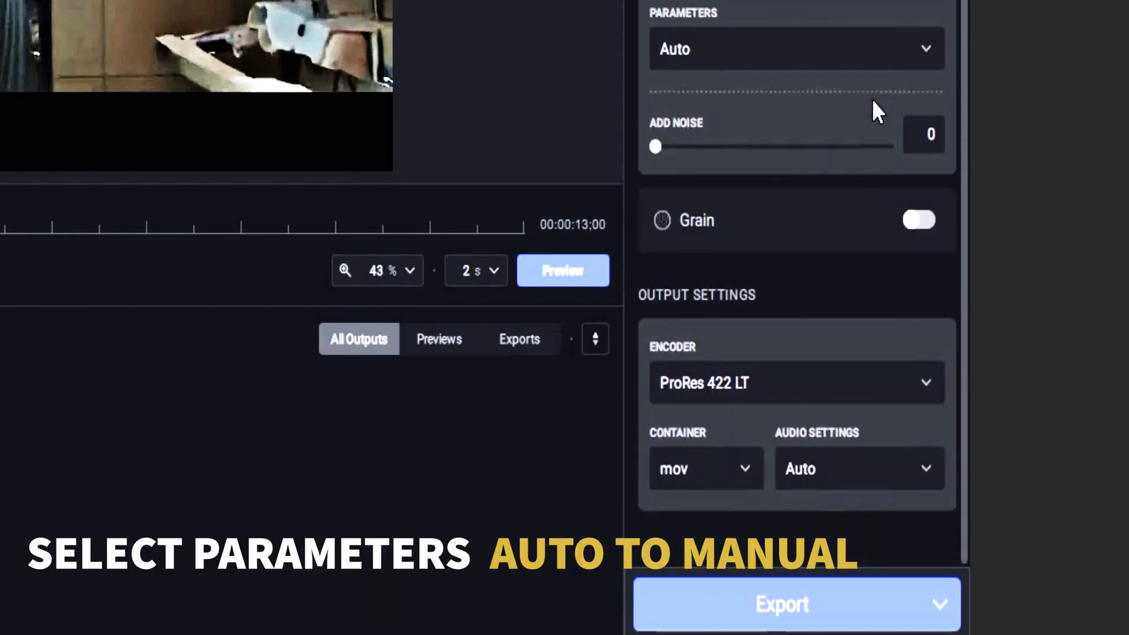
click(888, 80)
click(745, 212)
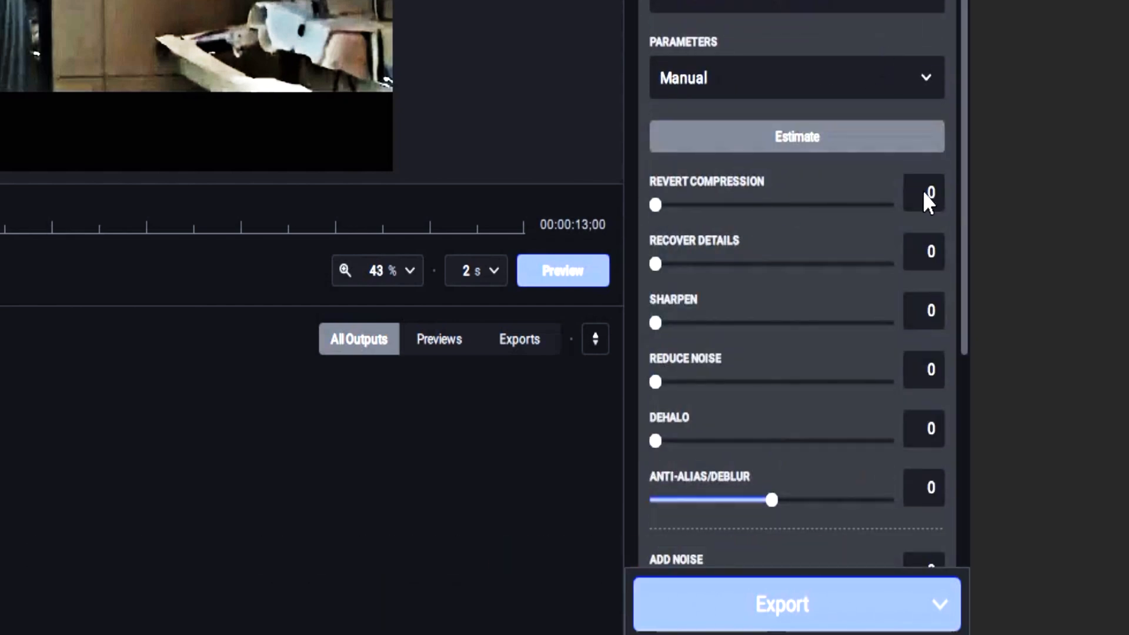
Set Revert Compression to 100, Recover Details to 100 and Sharpen to 56 in the manual enhancement parameters.
scroll(922, 191, down, 1)
text(100)
key(Tab)
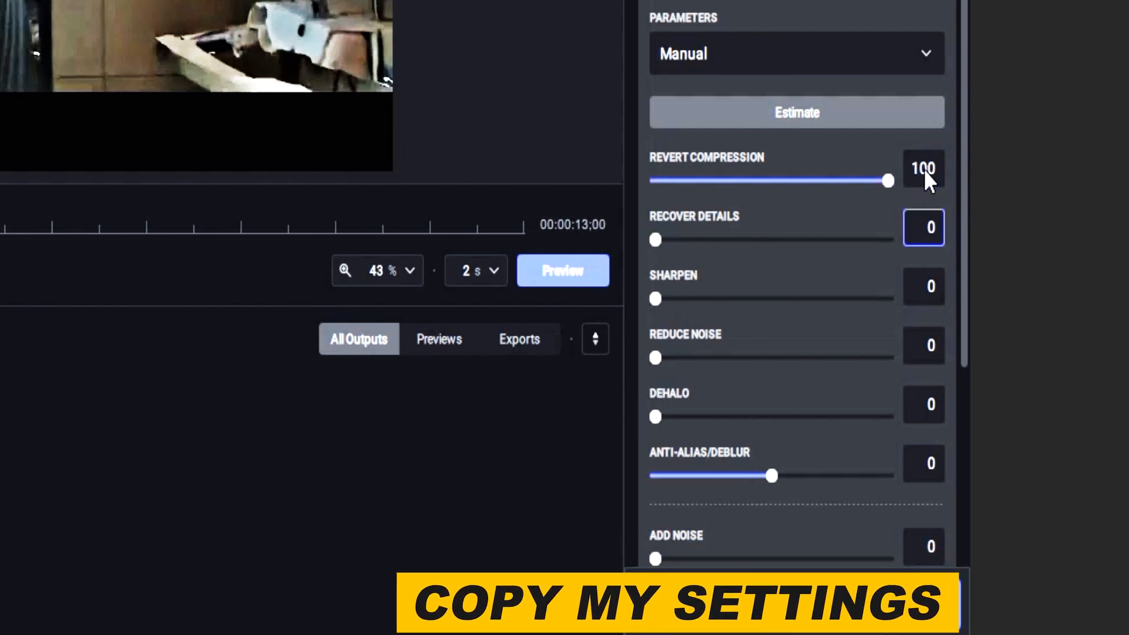
text(100)
key(Tab)
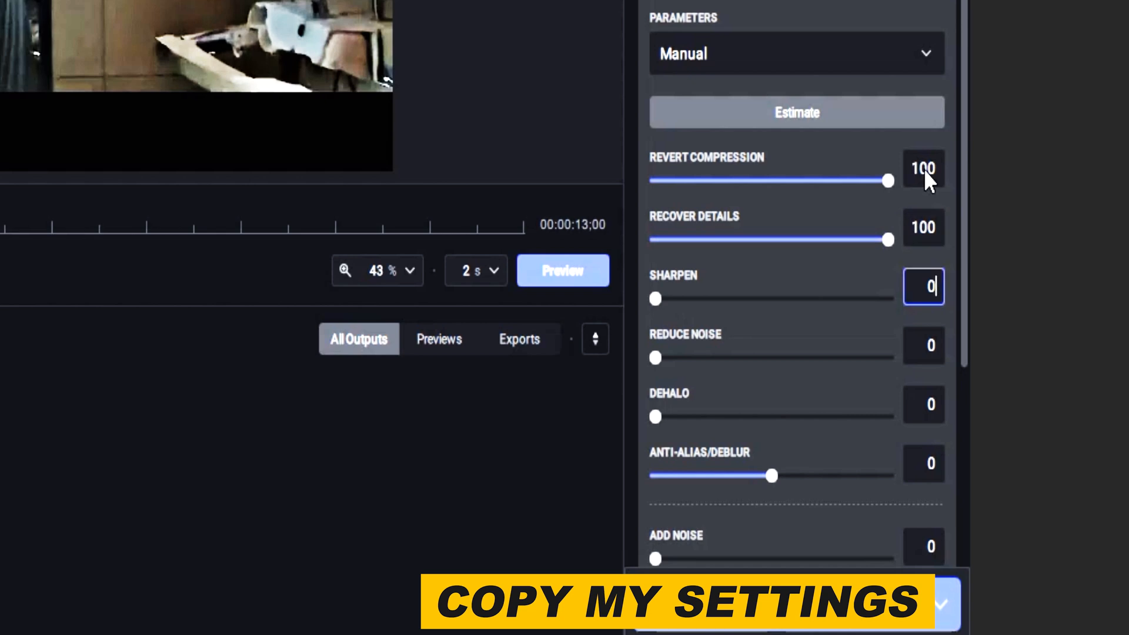
key(BackSpace)
text(56)
key(Tab)
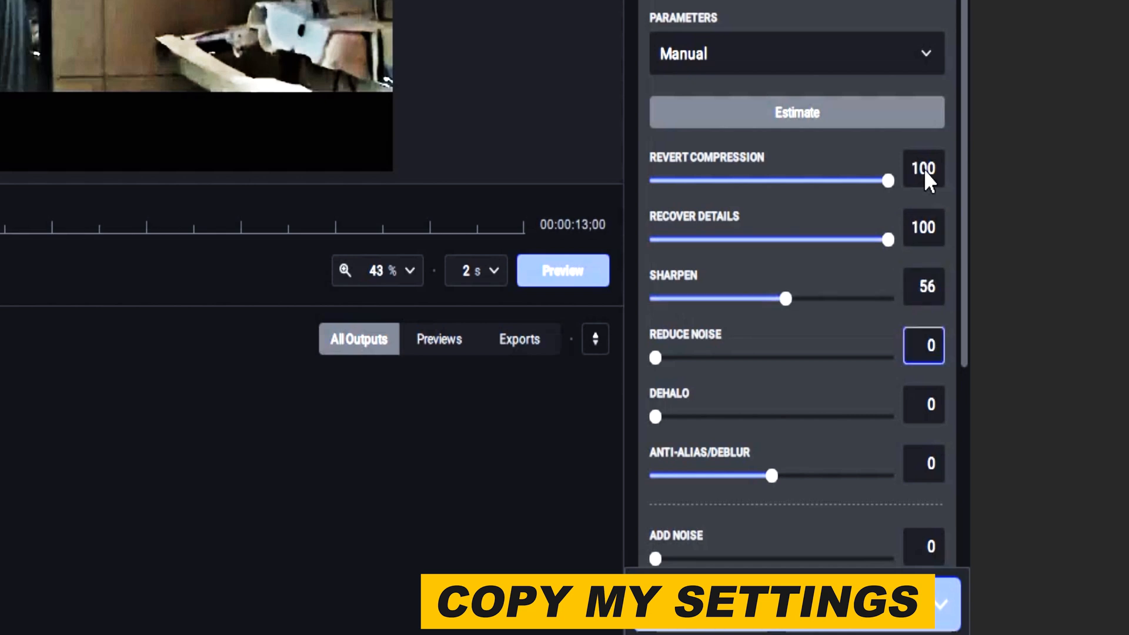
Set Reduce Noise to 100, Dehalo to 21 and Anti-Alias/Deblur to -2 in the manual enhancement parameters.
key(BackSpace)
text(100)
key(Tab)
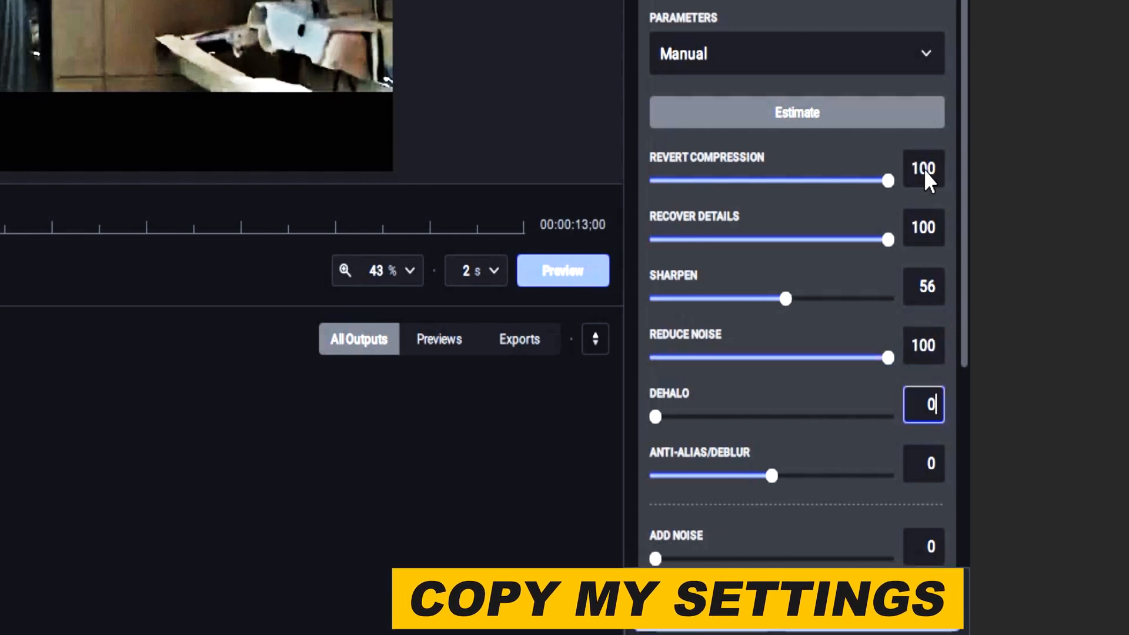
key(BackSpace)
text(21)
key(Return)
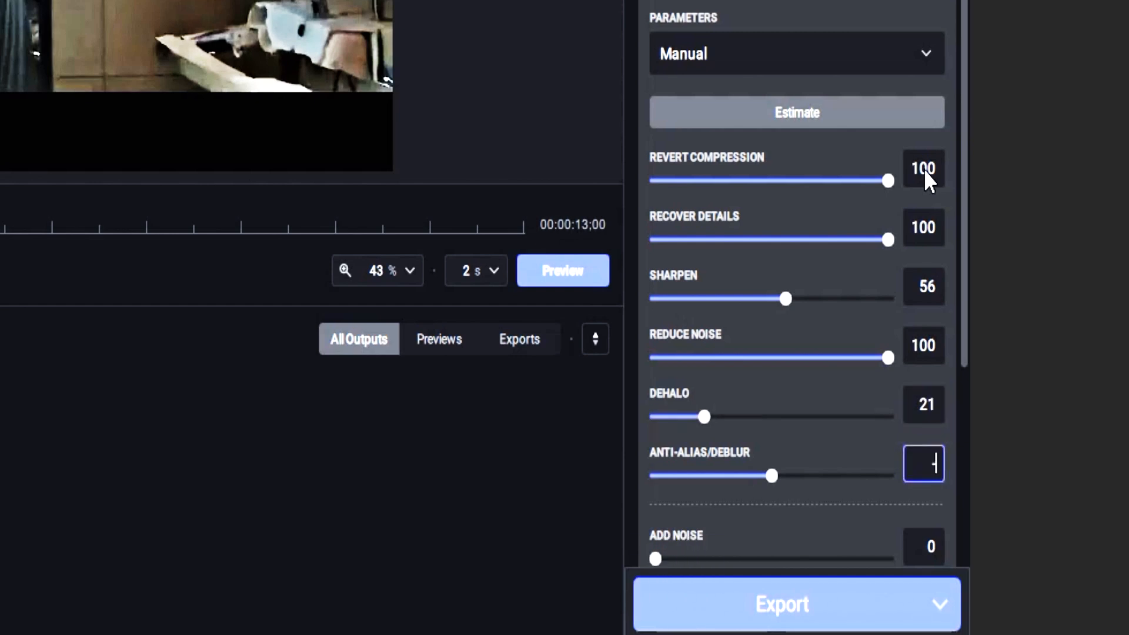
key(Return)
Set the output encoder to H264 High (NVIDIA) with an mp4 container and export the upscaled video.
scroll(877, 299, down, 6)
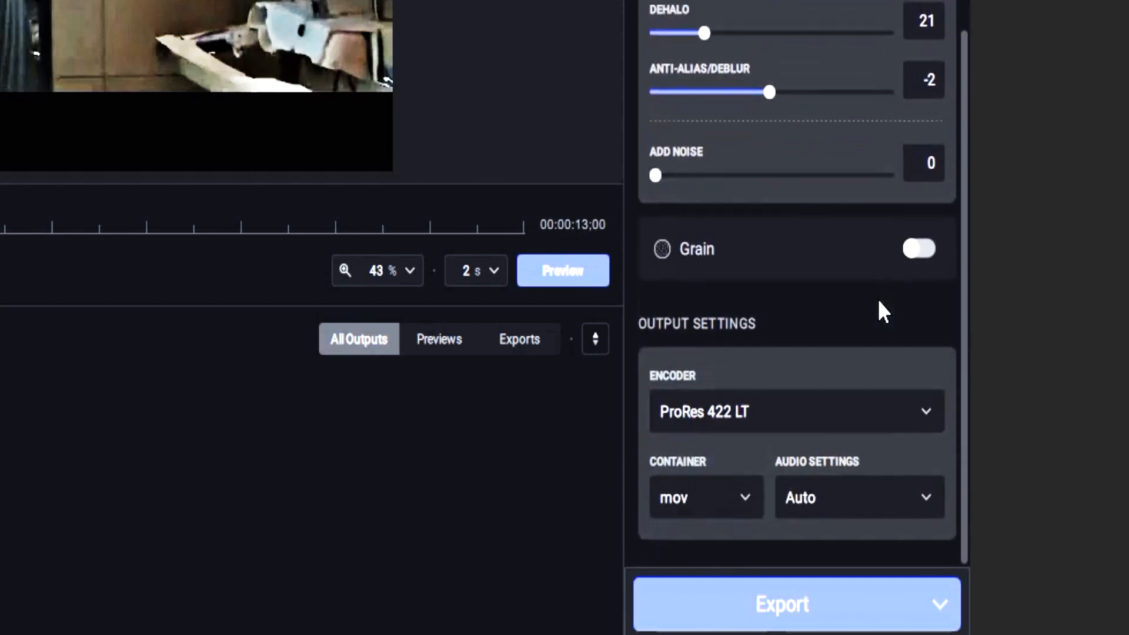
click(745, 404)
click(746, 3)
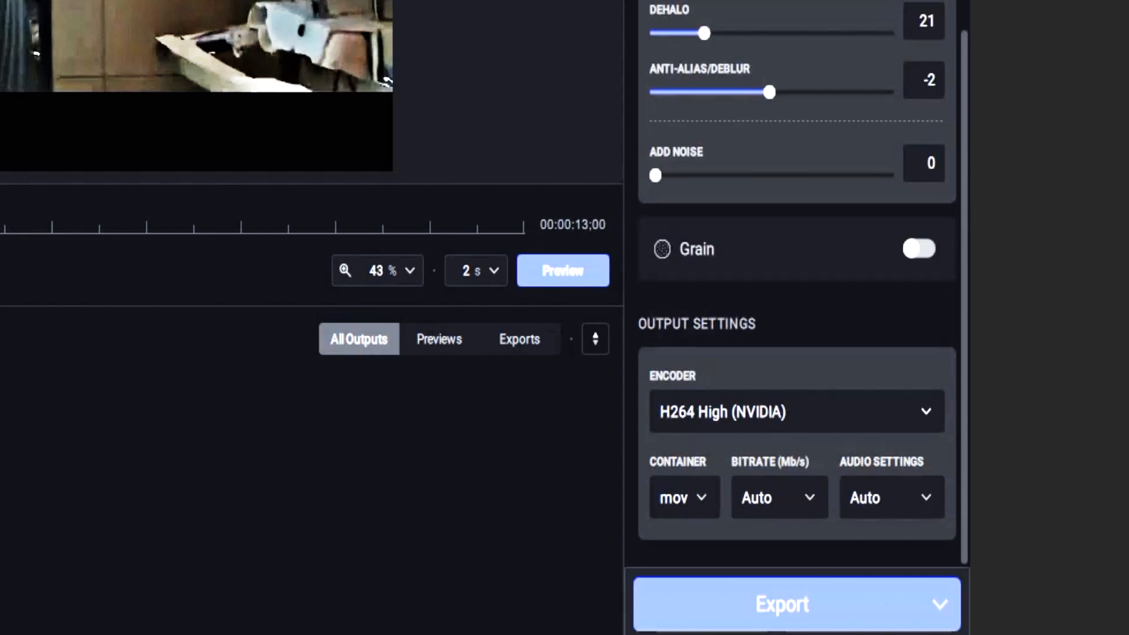
click(706, 492)
click(689, 453)
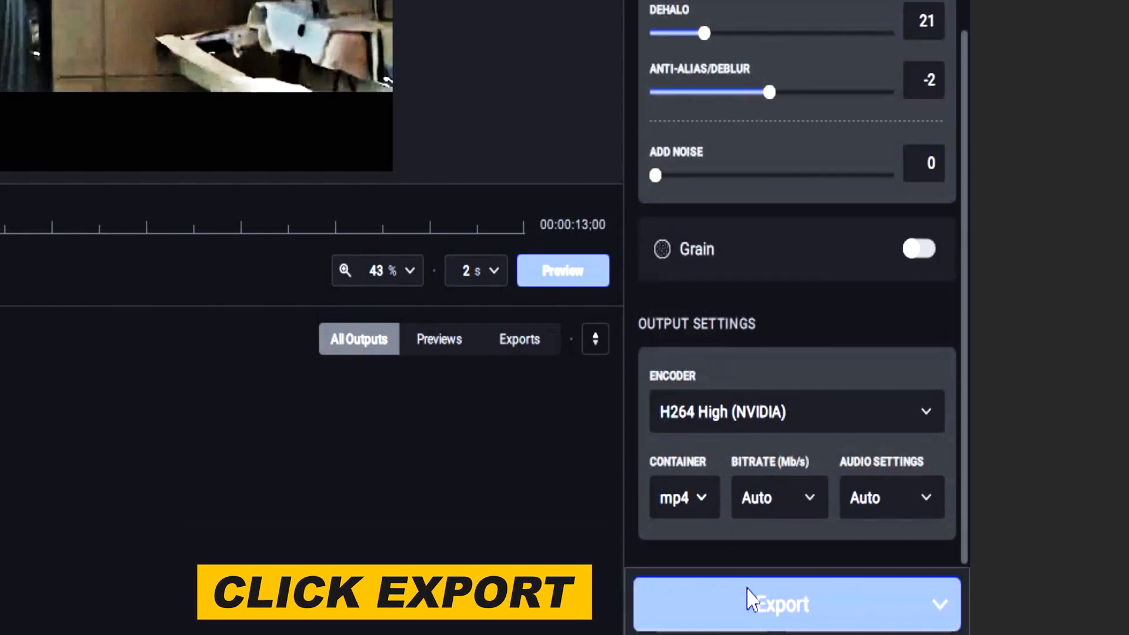
click(752, 602)
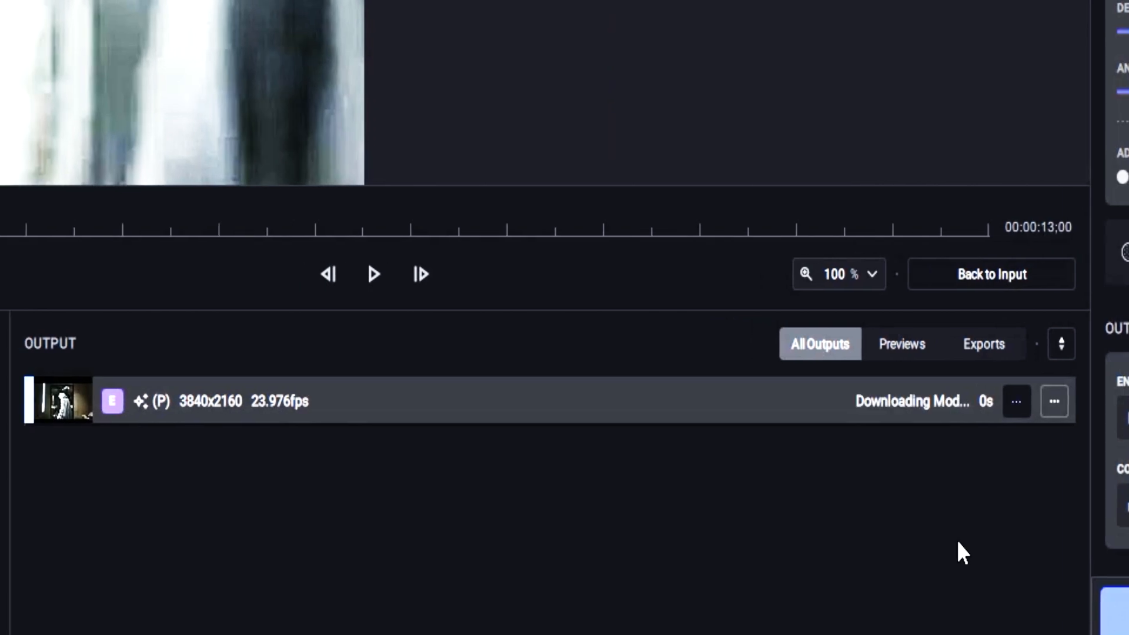